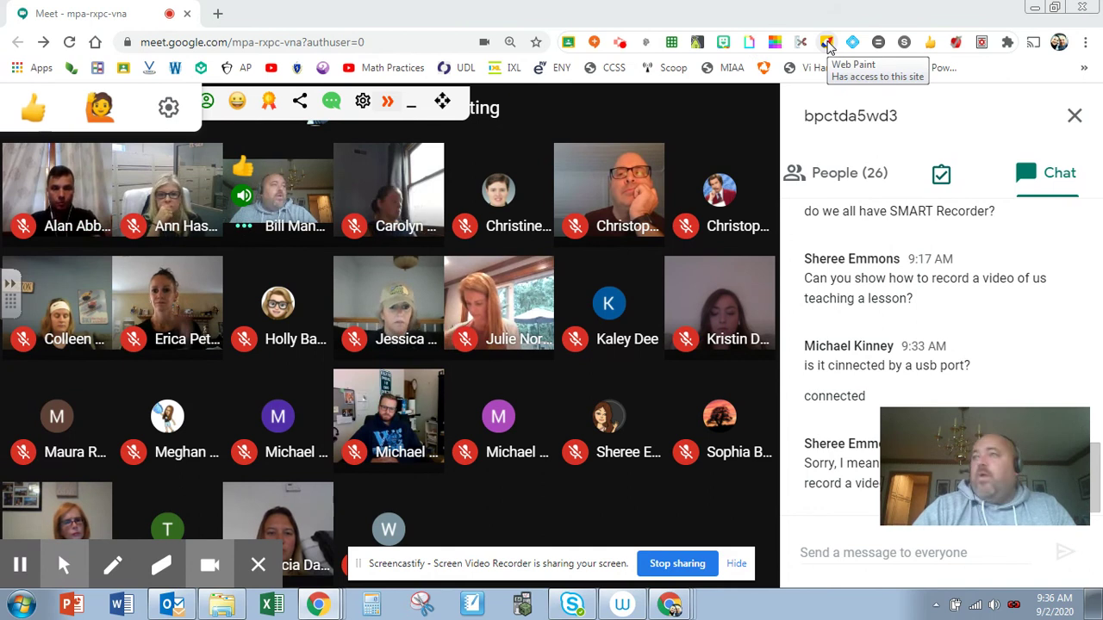
- Draw a red freehand loop around the third top-row video tile with Web Paint's pencil
{"action": "left_click", "coordinate": [827, 43]}
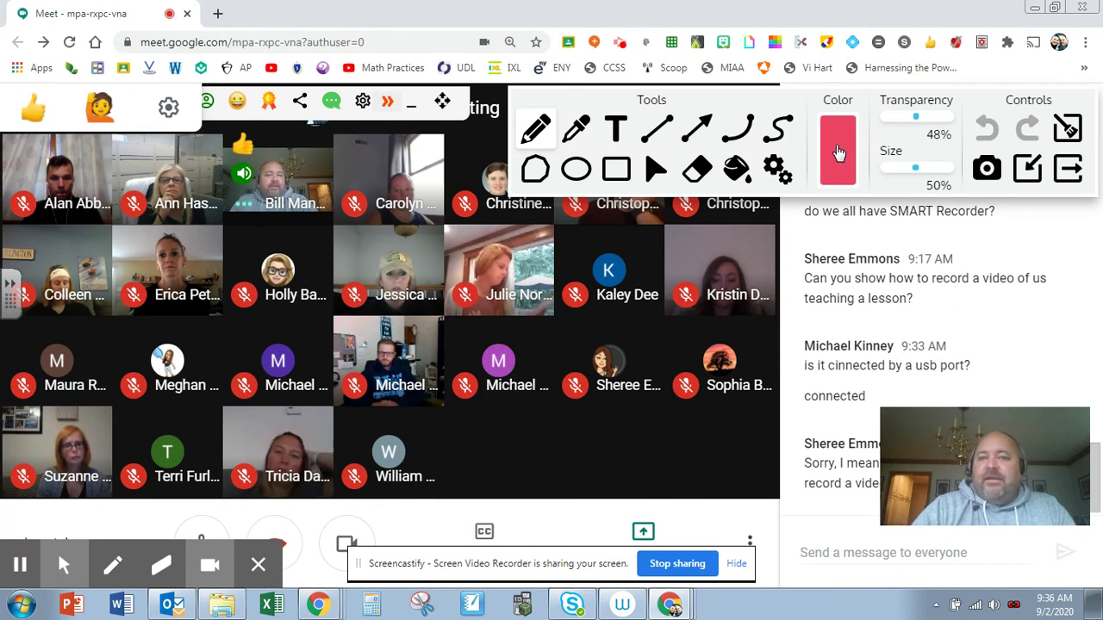
{"action": "left_click", "coordinate": [538, 129]}
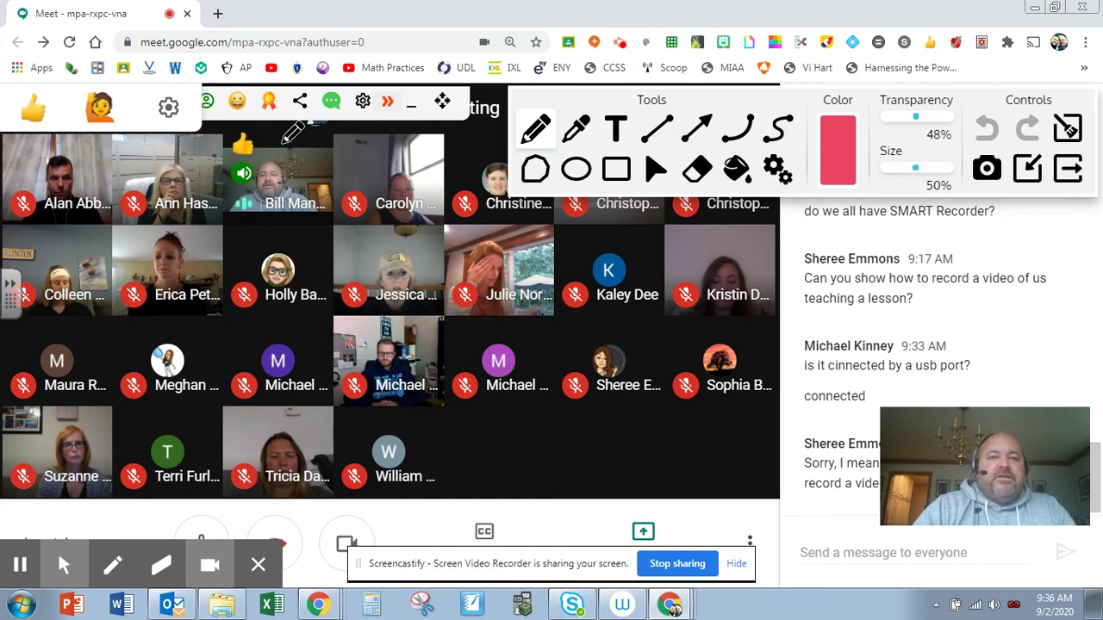
{"action": "left_click_drag", "start_coordinate": [284, 144], "coordinate": [263, 184]}
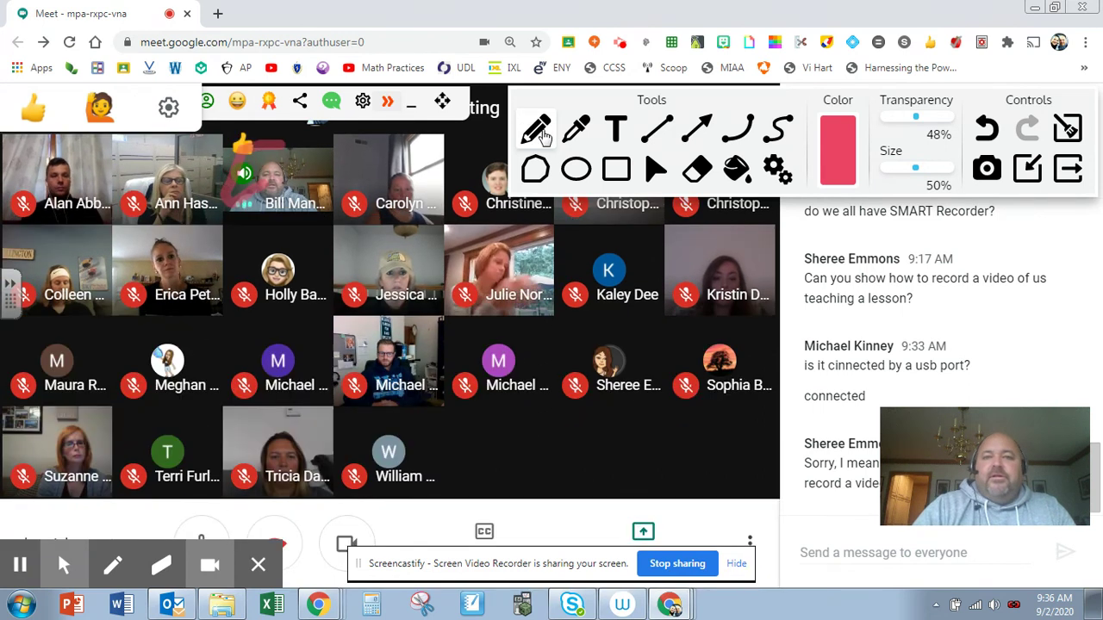
{"action": "left_click_drag", "start_coordinate": [290, 155], "coordinate": [298, 148]}
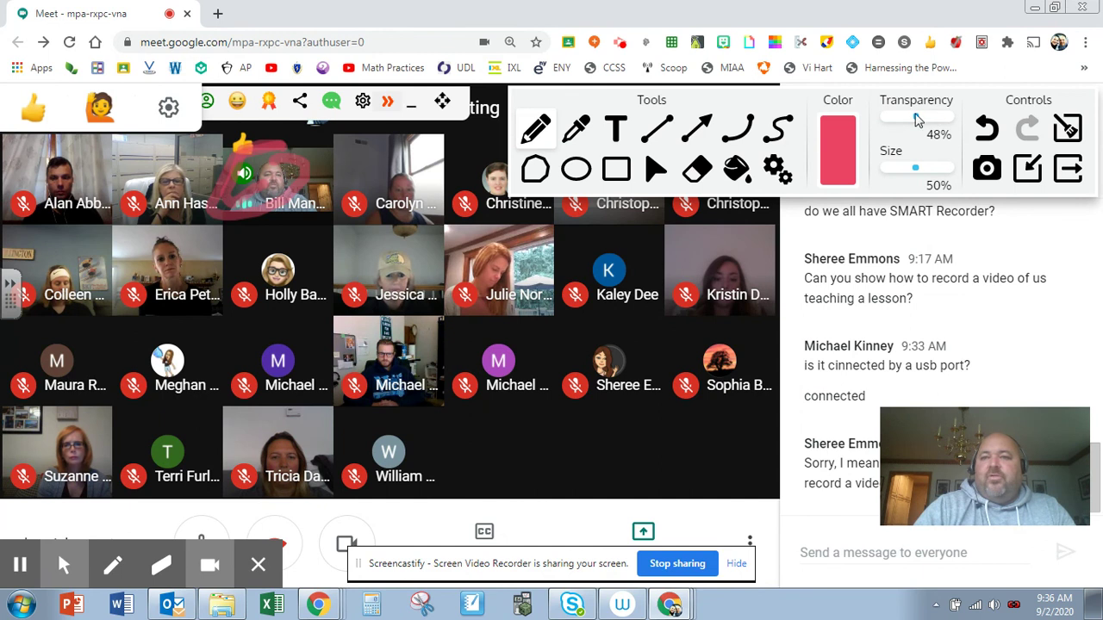
- Switch the drawing colour to green and loop around the same tile again
{"action": "left_click", "coordinate": [844, 151]}
{"action": "left_click", "coordinate": [991, 351]}
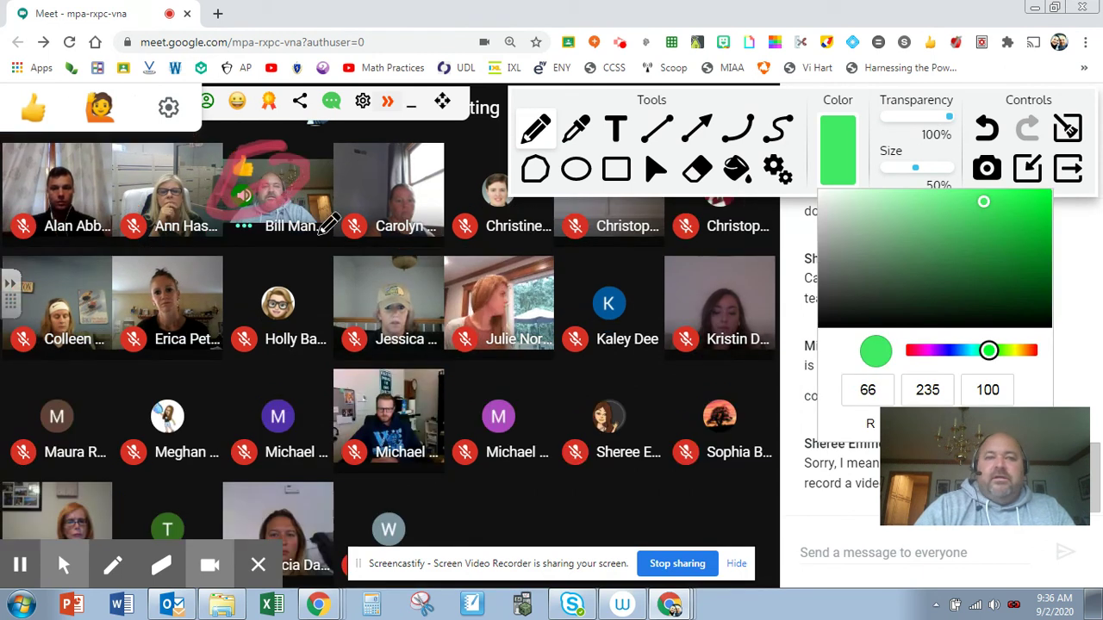
{"action": "mouse_move", "coordinate": [287, 155]}
{"action": "left_mouse_down"}
{"action": "mouse_move", "coordinate": [211, 194]}
{"action": "mouse_move", "coordinate": [331, 162]}
{"action": "left_mouse_up"}
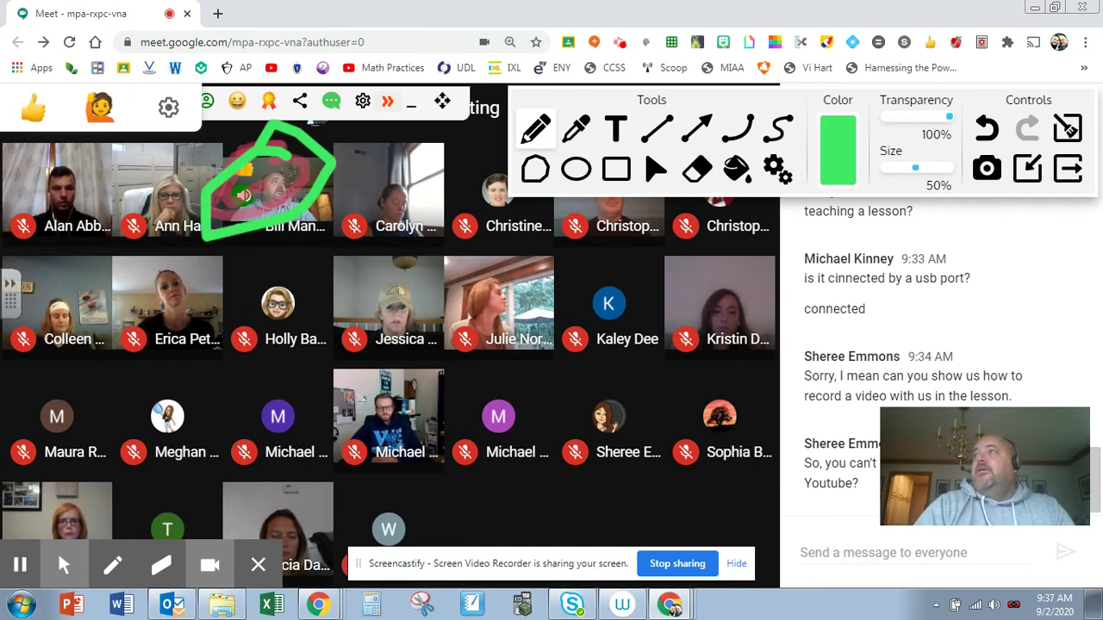
- On the Classroom tab, circle the banner's class title with a green Web Paint loop
{"action": "left_click", "coordinate": [272, 7]}
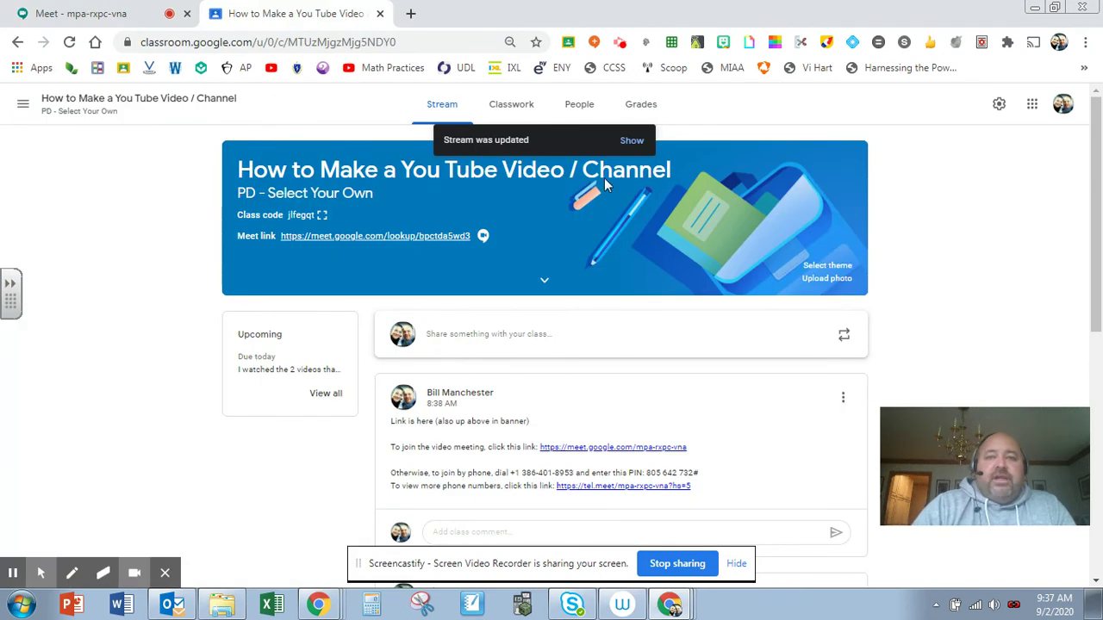
{"action": "left_click", "coordinate": [825, 42]}
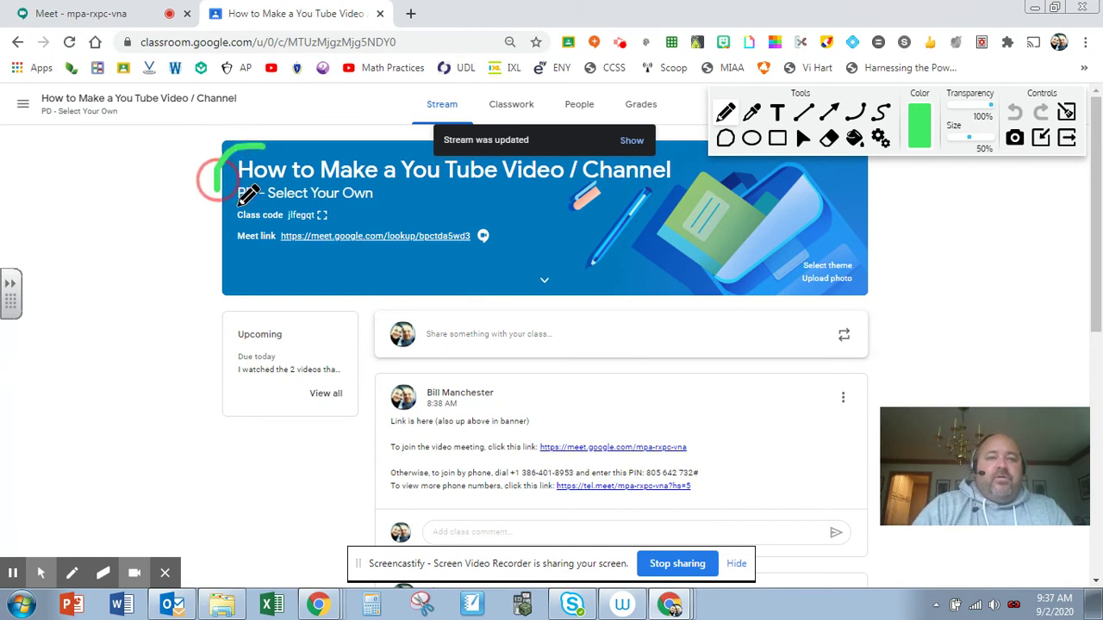
{"action": "left_click_drag", "start_coordinate": [231, 160], "coordinate": [353, 138]}
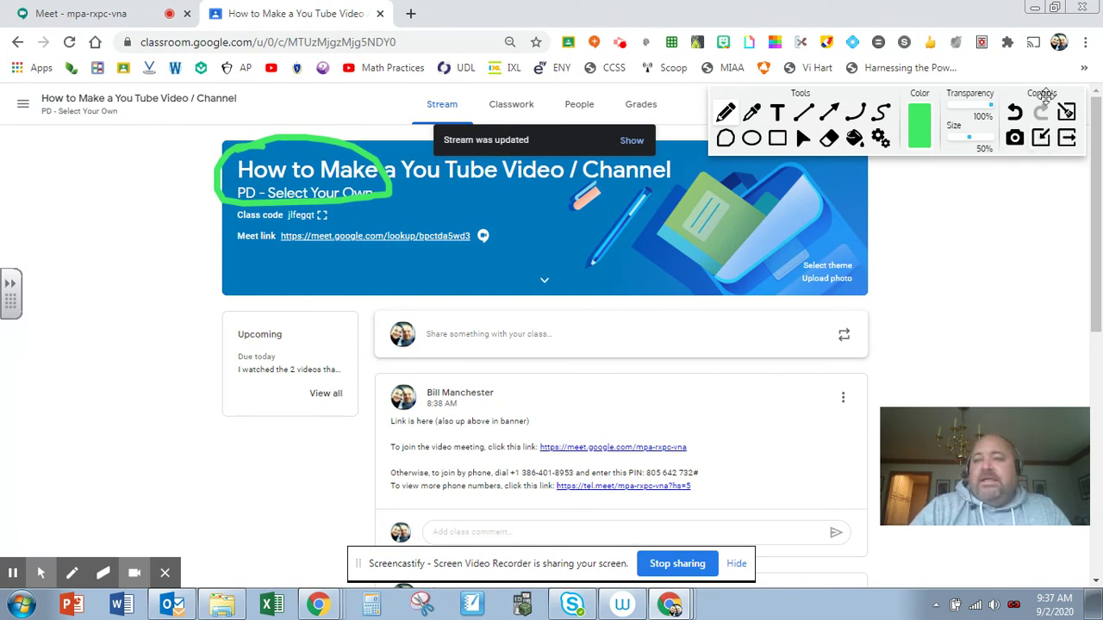
- Strip all graphics from the Classroom page with Printliminator's Remove Graphics
{"action": "left_click", "coordinate": [981, 43]}
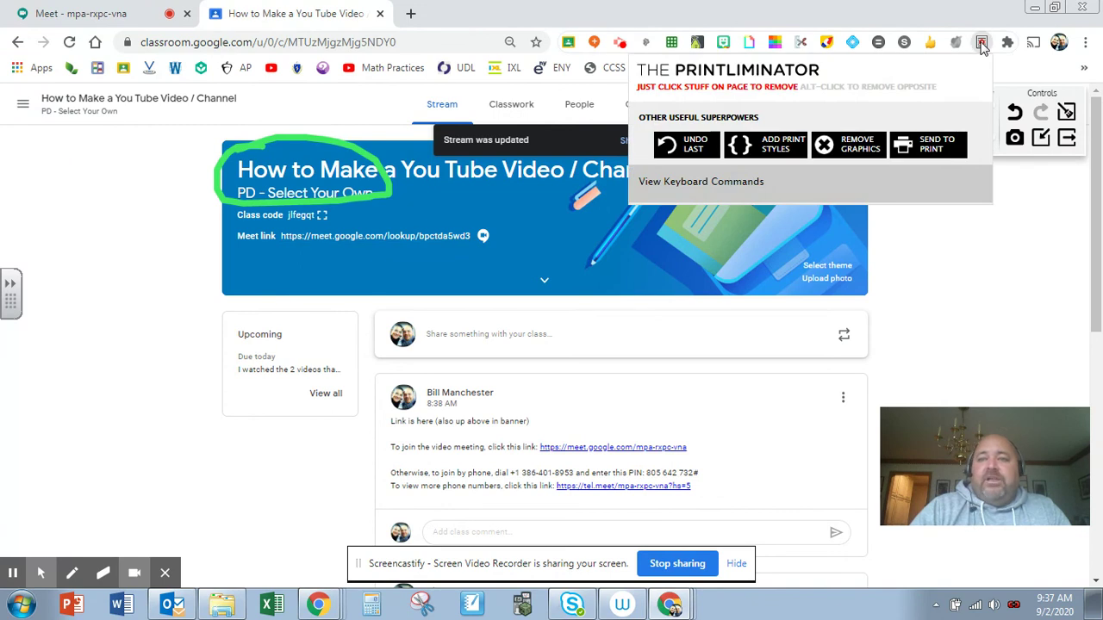
{"action": "left_click", "coordinate": [848, 151]}
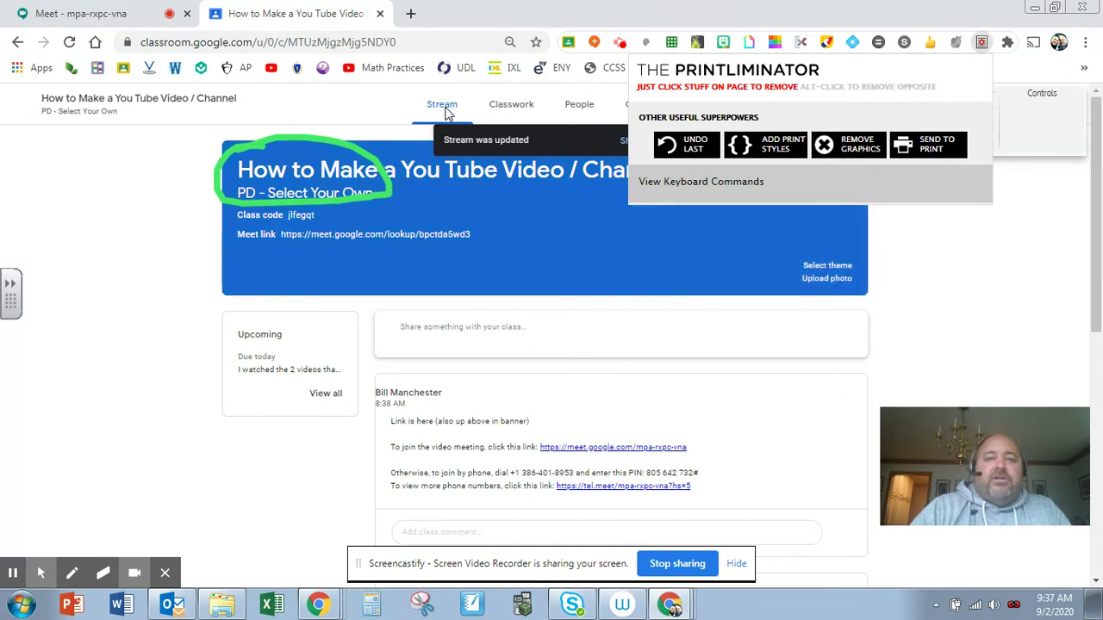
{"action": "left_click", "coordinate": [442, 112]}
- Remove the Stream tab, Select theme and Upload photo links, cancelling the dialogs that open
{"action": "left_click", "coordinate": [442, 112]}
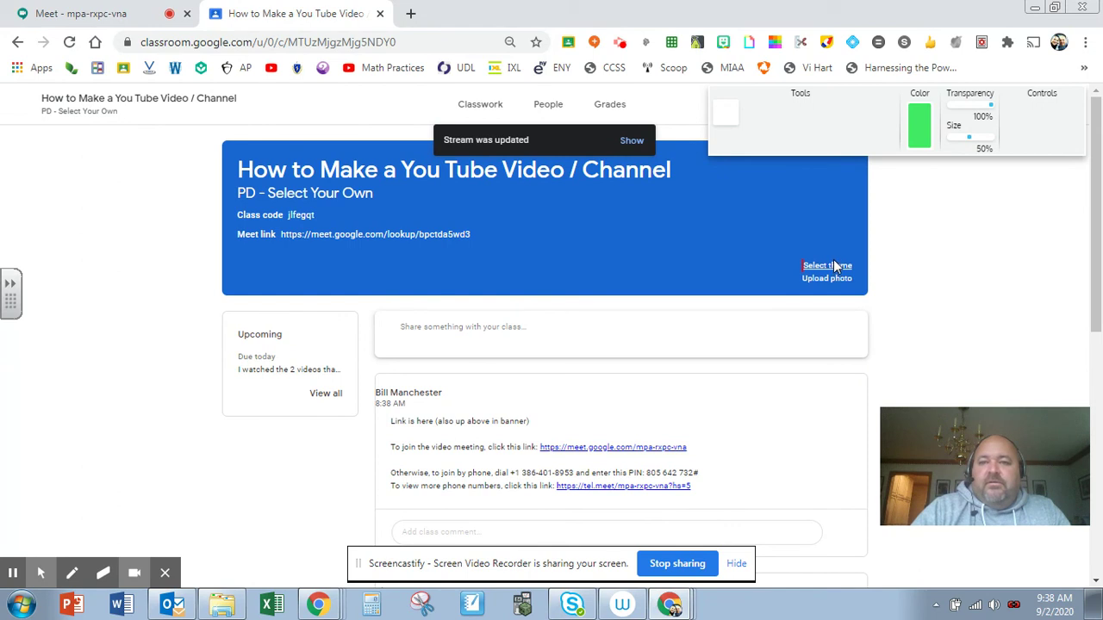
{"action": "left_click", "coordinate": [831, 265]}
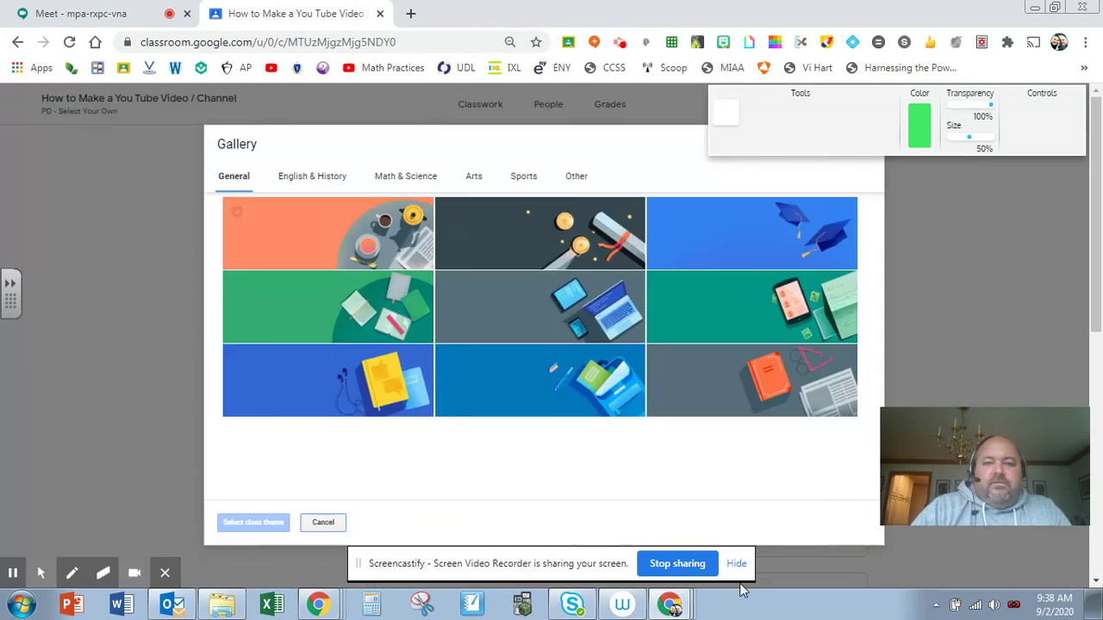
{"action": "left_click", "coordinate": [332, 524]}
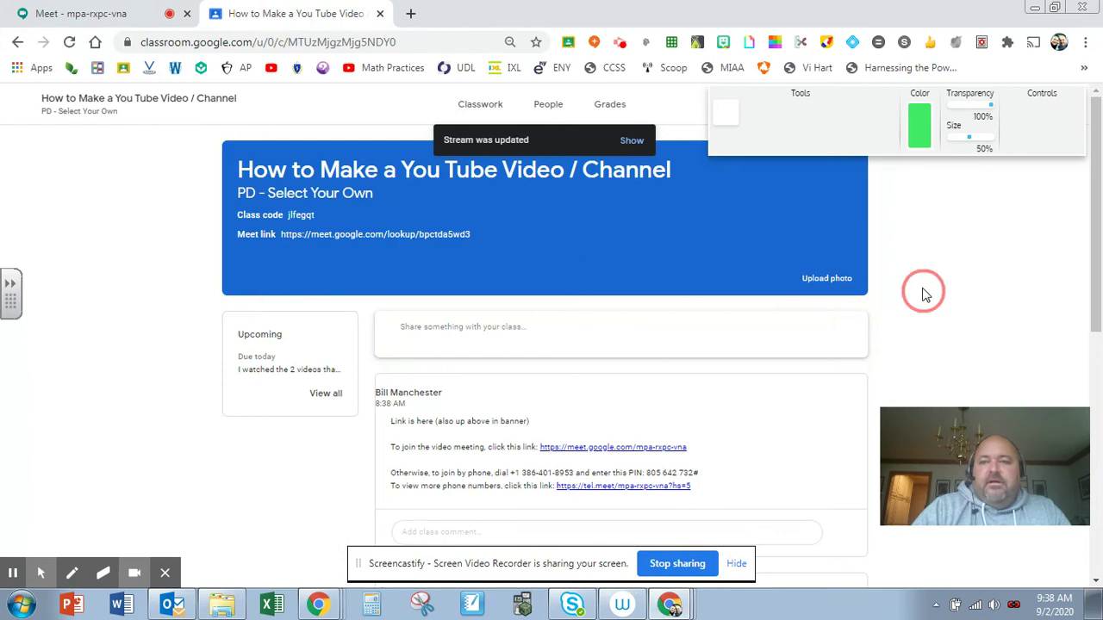
{"action": "left_click", "coordinate": [829, 283]}
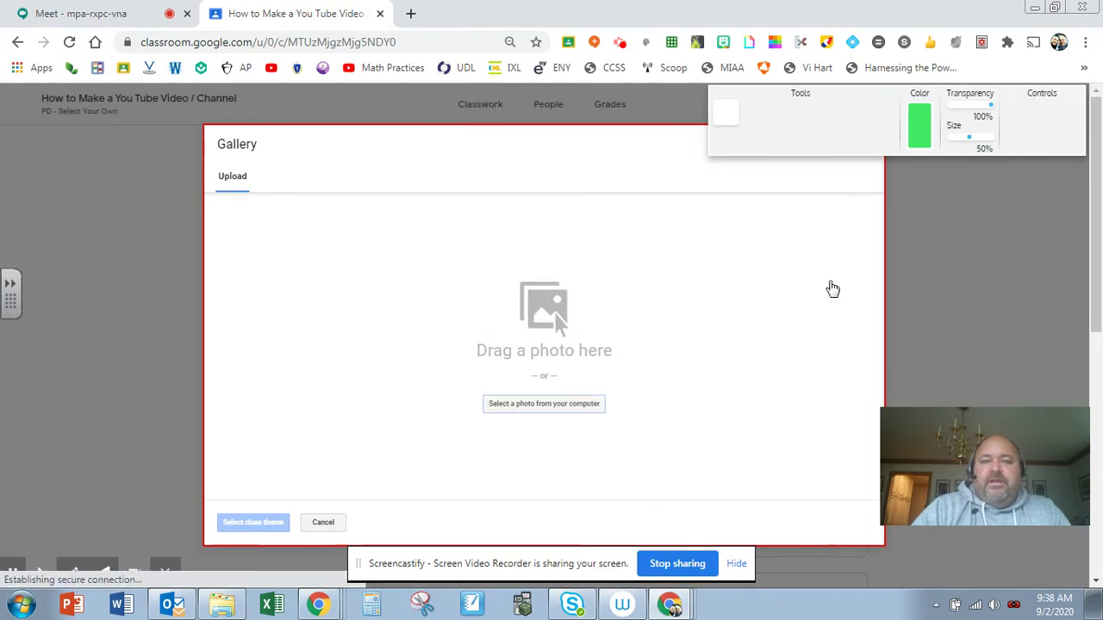
{"action": "left_click", "coordinate": [323, 523]}
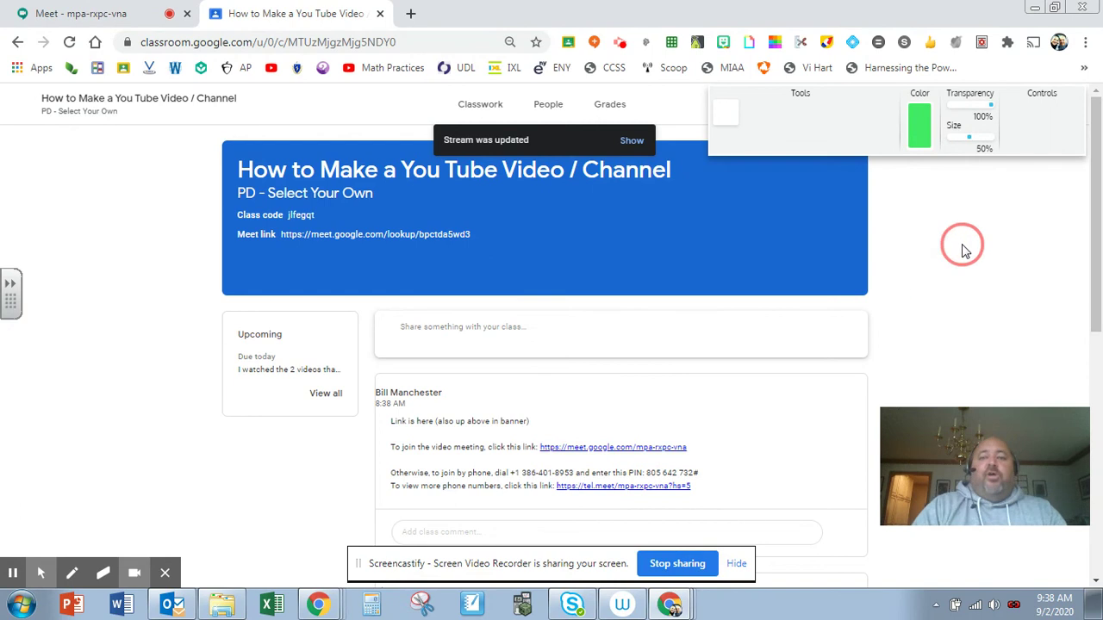
- Open the wpsk12.com school district site in a new tab
{"action": "left_click", "coordinate": [410, 13]}
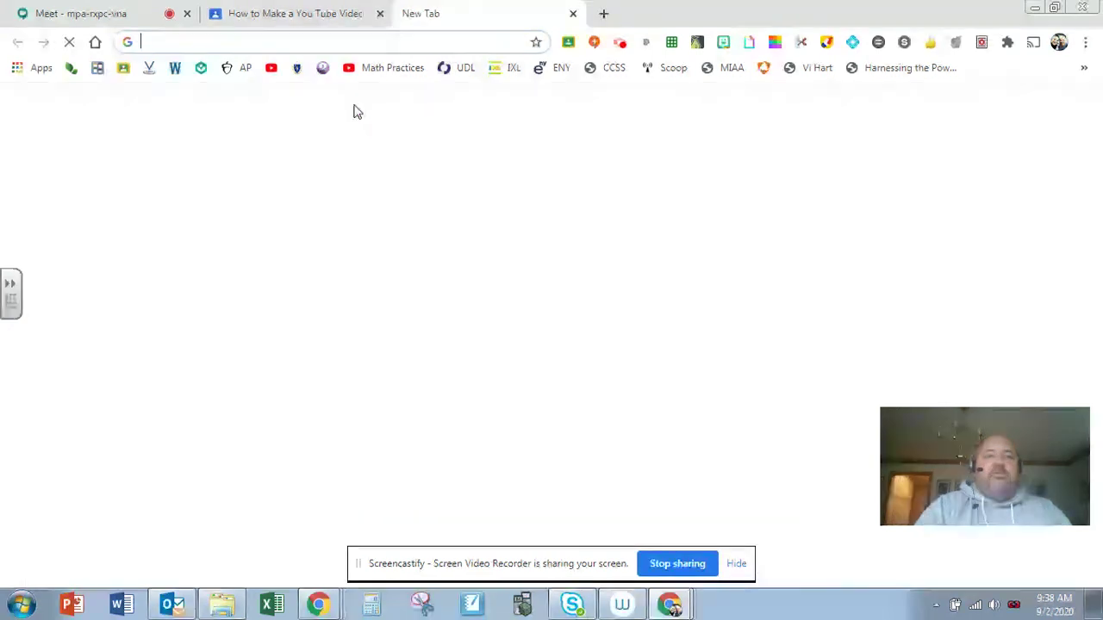
{"action": "type", "text": "wpsk"}
{"action": "key", "text": "Return"}
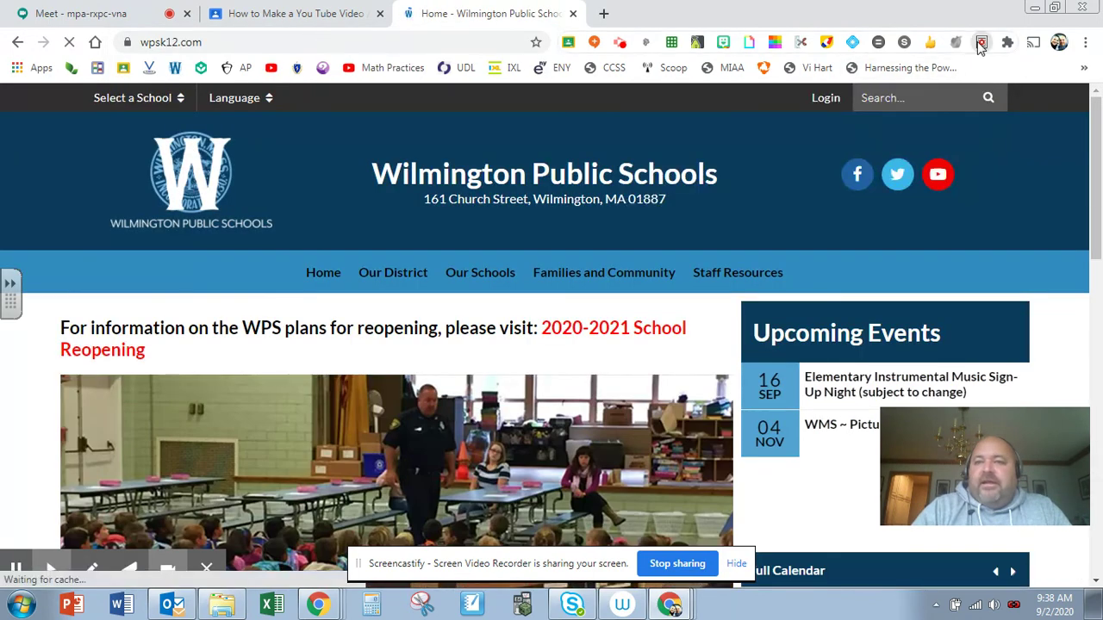
- Remove the site's graphics, school and language buttons and Twitter icon, then switch tabs
{"action": "left_click", "coordinate": [980, 41]}
{"action": "left_click", "coordinate": [861, 145]}
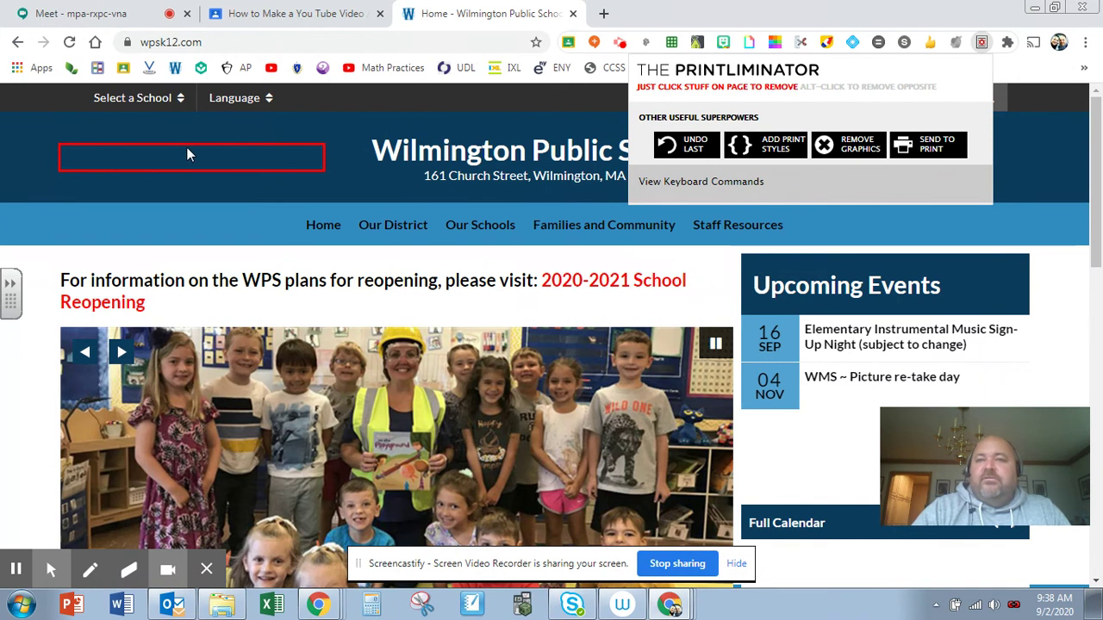
{"action": "left_click", "coordinate": [140, 101]}
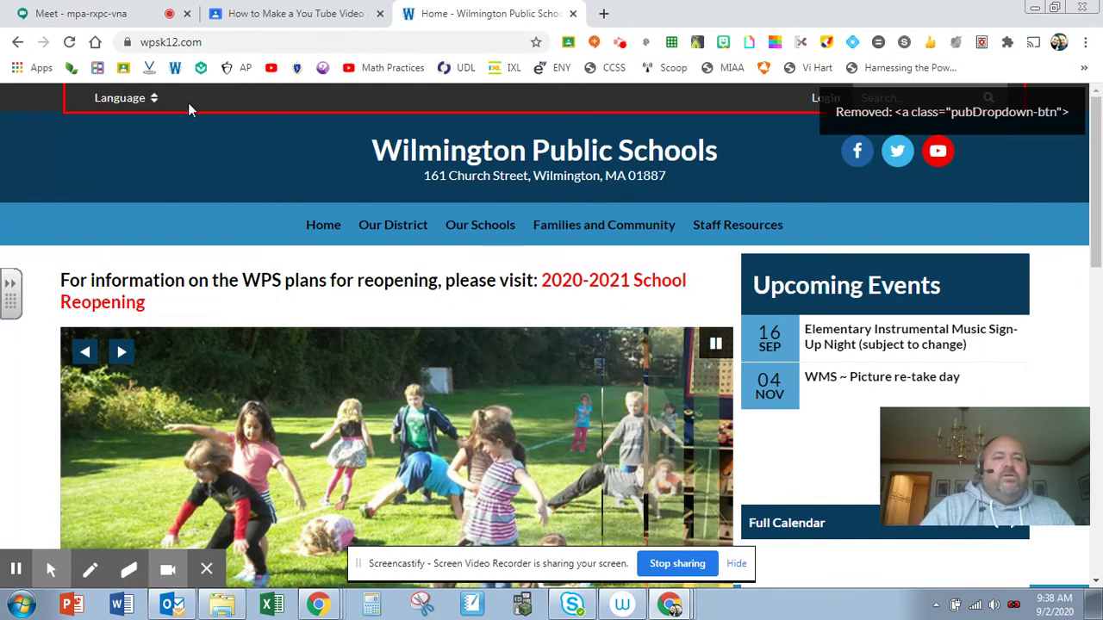
{"action": "left_click", "coordinate": [143, 103]}
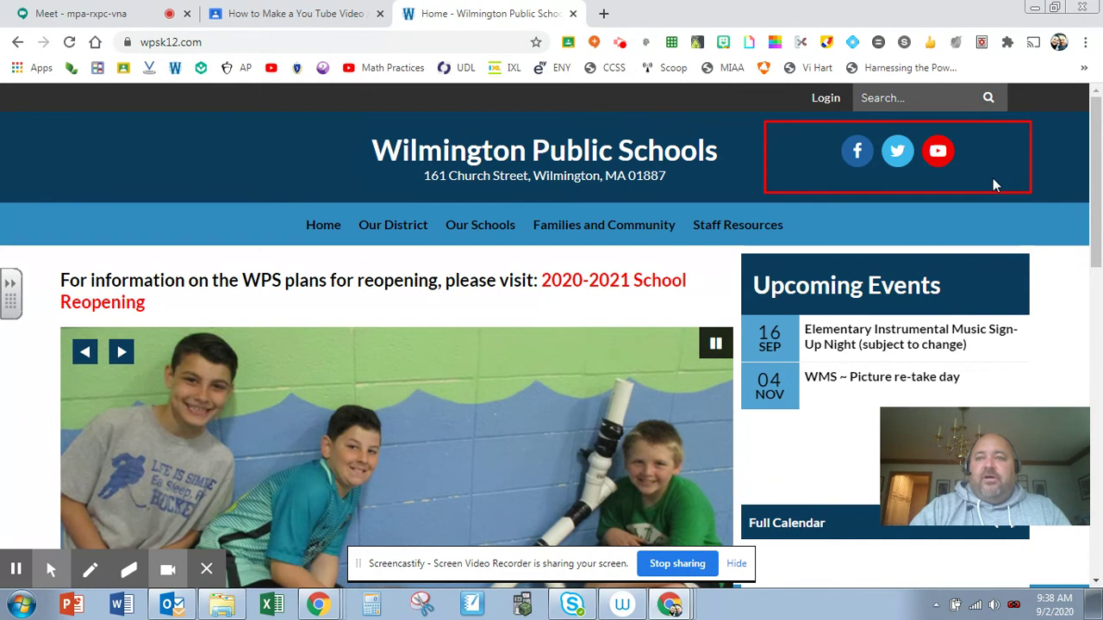
{"action": "left_click", "coordinate": [900, 156]}
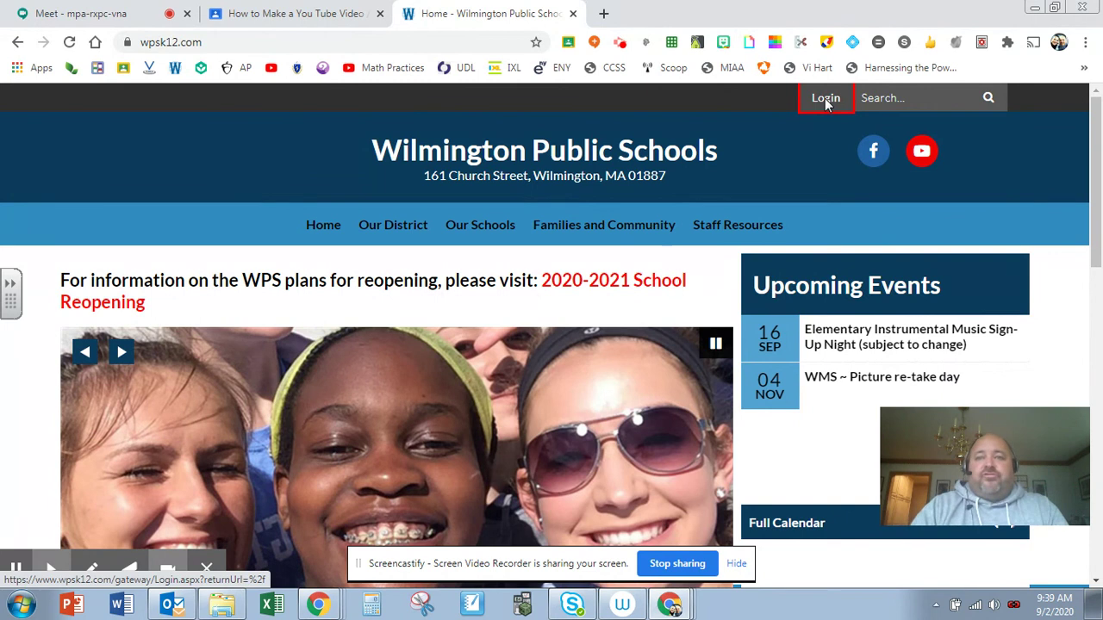
{"action": "left_click", "coordinate": [273, 16]}
- Minimize both Chrome windows, restore the Meet window, and check the Screencastify recording status
{"action": "left_click", "coordinate": [88, 17]}
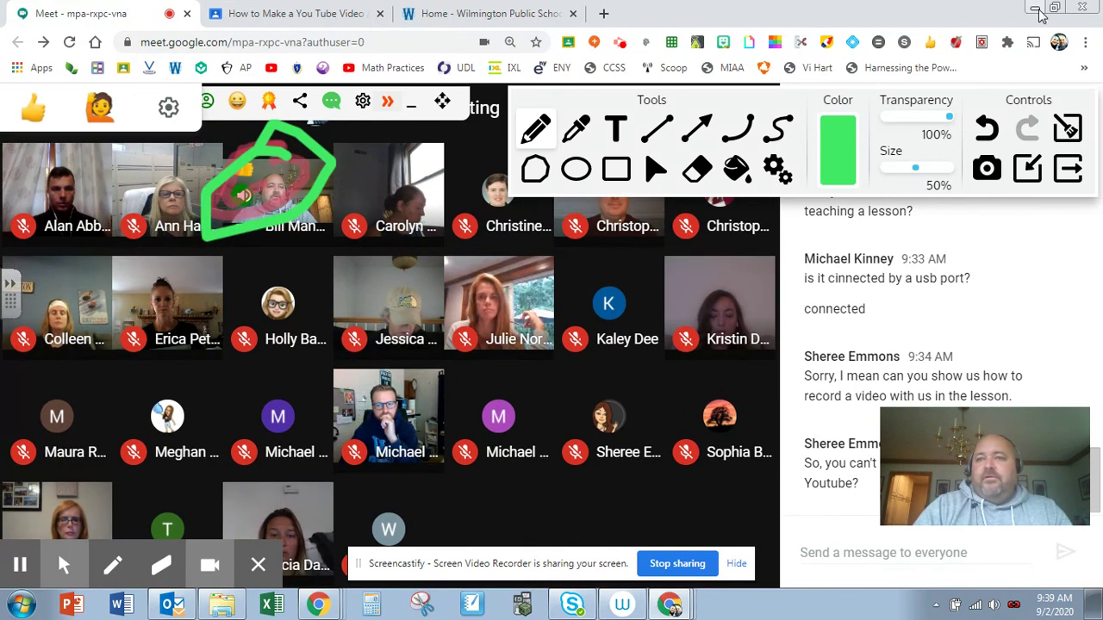
{"action": "left_click", "coordinate": [1035, 9]}
{"action": "left_click", "coordinate": [1037, 9]}
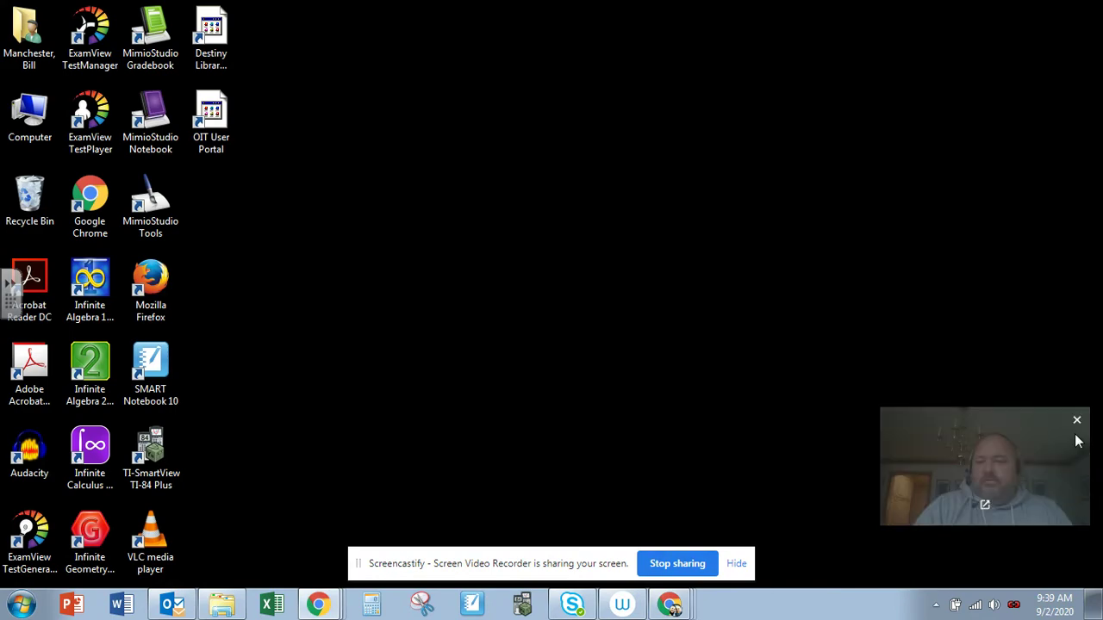
{"action": "left_click", "coordinate": [672, 605]}
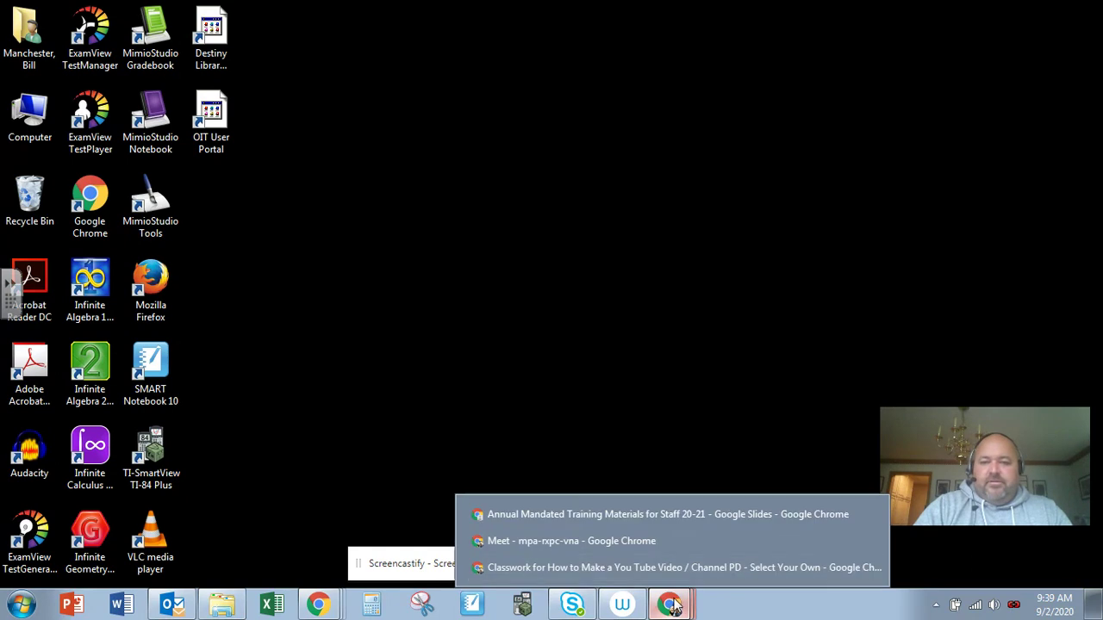
{"action": "left_click", "coordinate": [580, 541]}
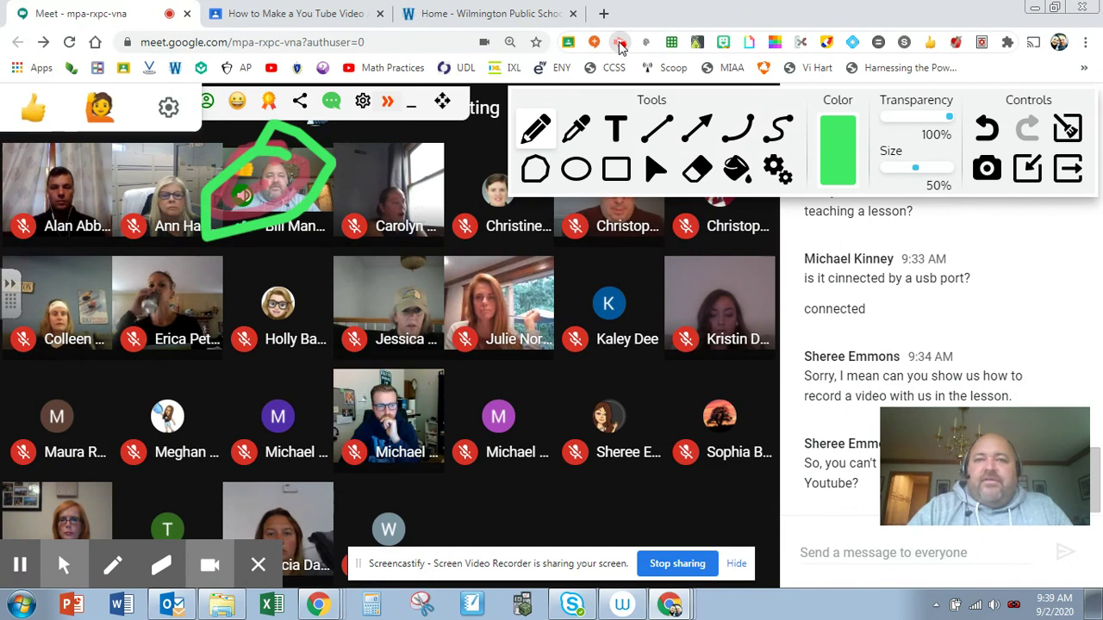
{"action": "left_click", "coordinate": [620, 43]}
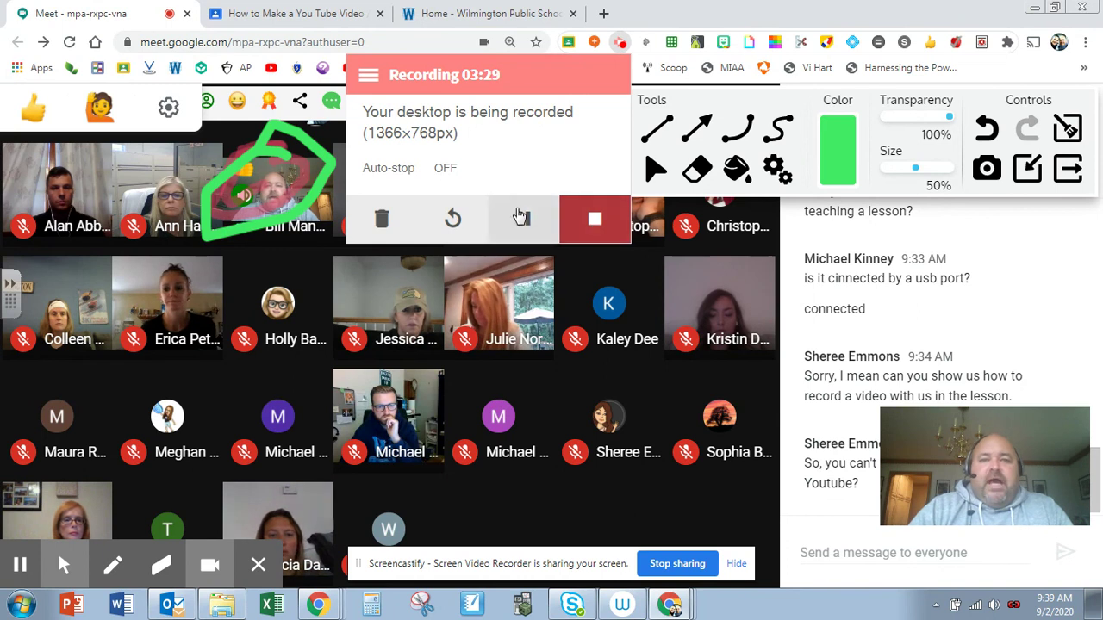
- Handwrite 2 + 7 = 9 in SMART Notebook with the pen, then restore the Meet window
{"action": "left_click", "coordinate": [470, 605]}
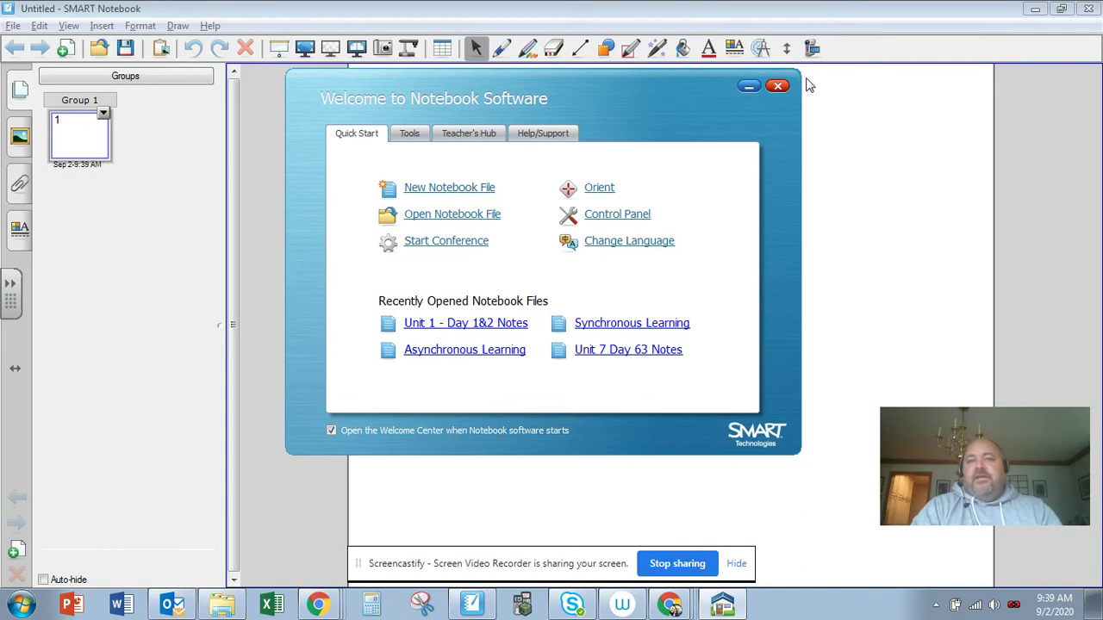
{"action": "left_click", "coordinate": [778, 88]}
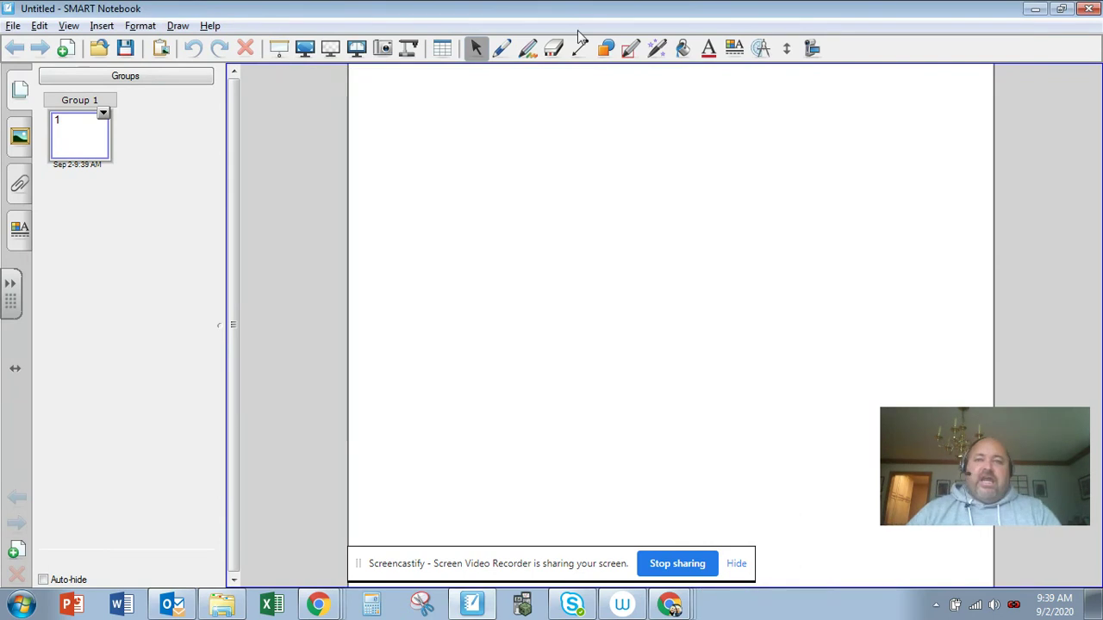
{"action": "left_click", "coordinate": [502, 49]}
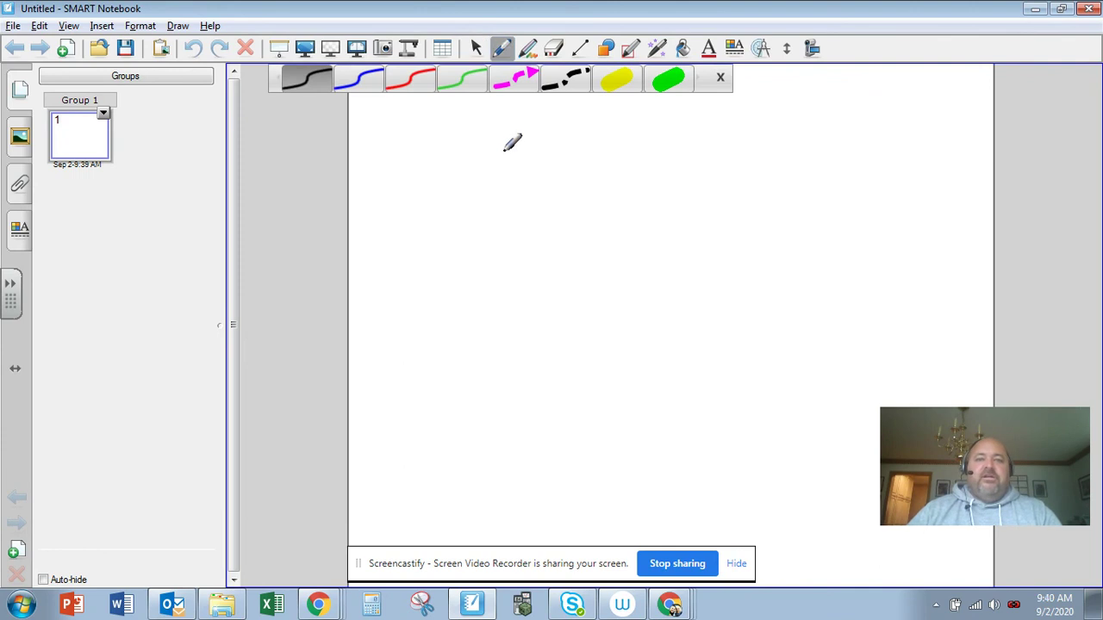
{"action": "left_click_drag", "start_coordinate": [488, 153], "coordinate": [493, 190]}
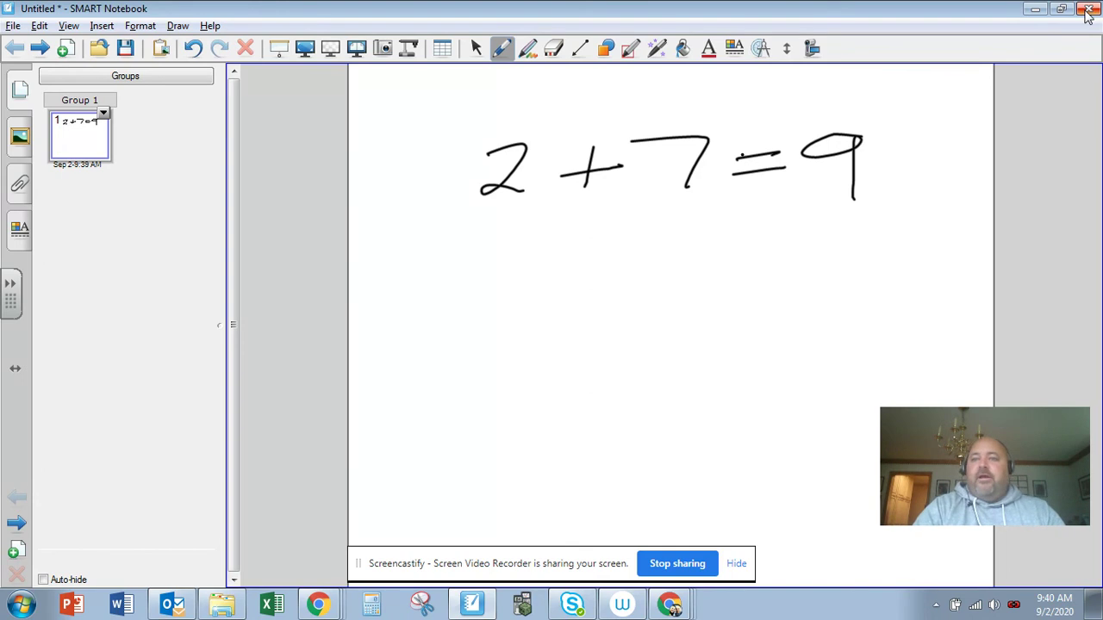
{"action": "left_click", "coordinate": [670, 603]}
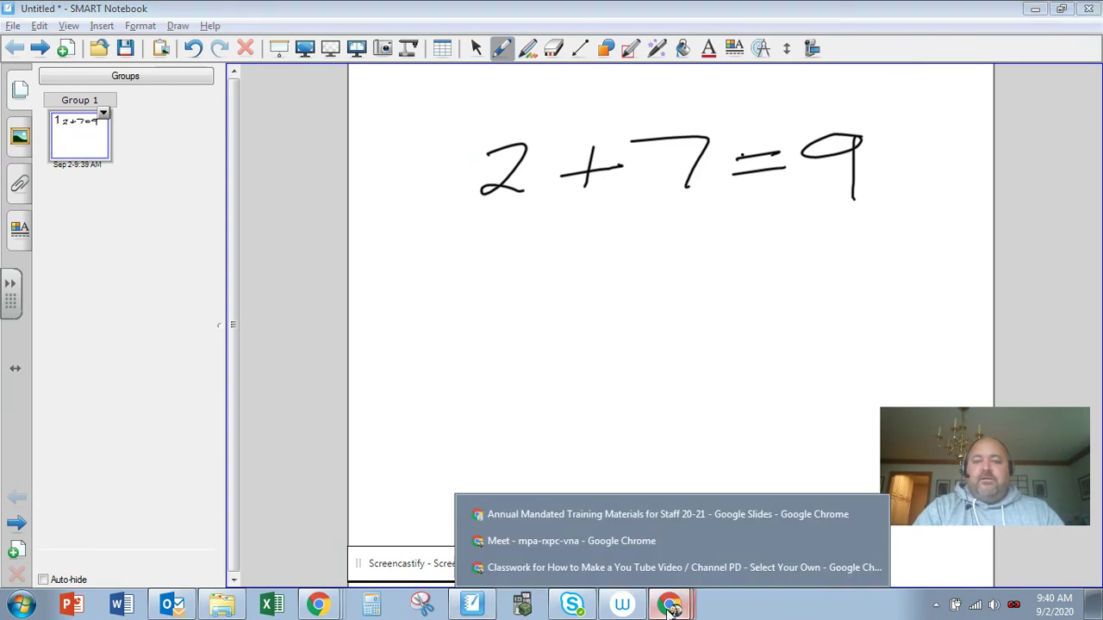
{"action": "left_click", "coordinate": [609, 540]}
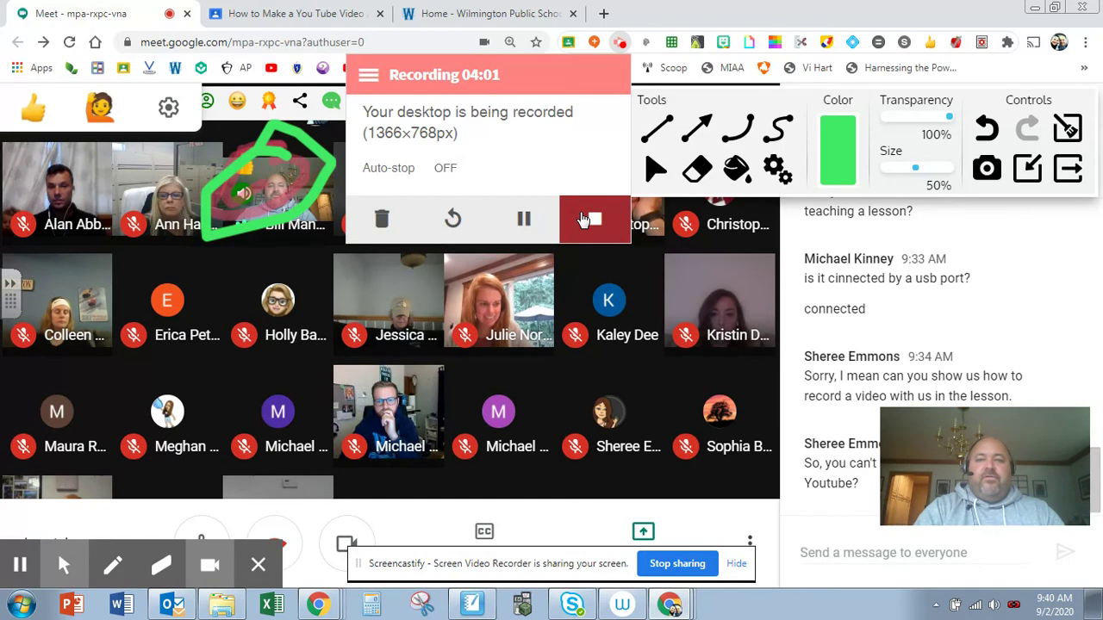